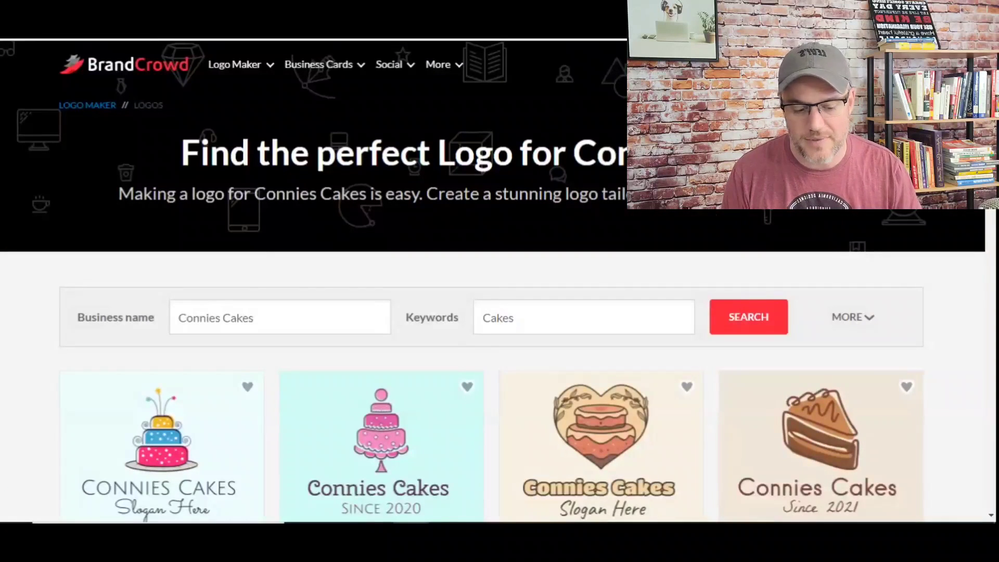
pyautogui.scroll(-3, 612, 294)
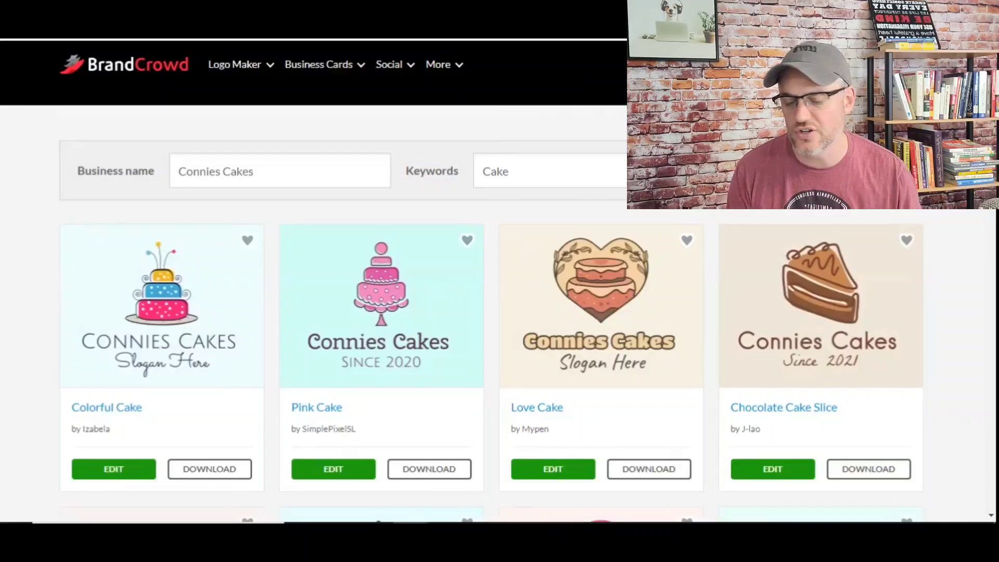
pyautogui.scroll(3, 493, 281)
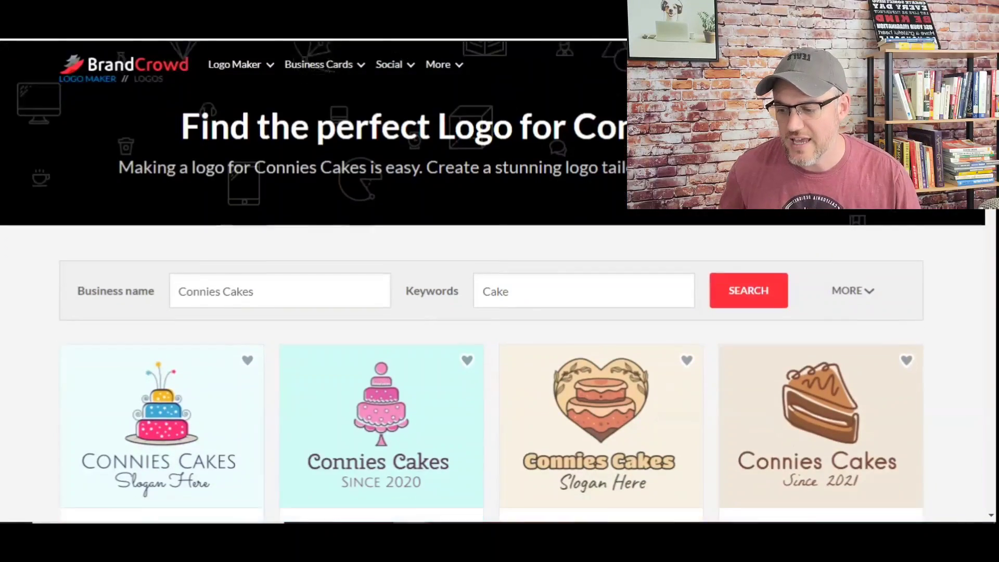
pyautogui.scroll(-4, 493, 281)
pyautogui.scroll(-15, 947, 257)
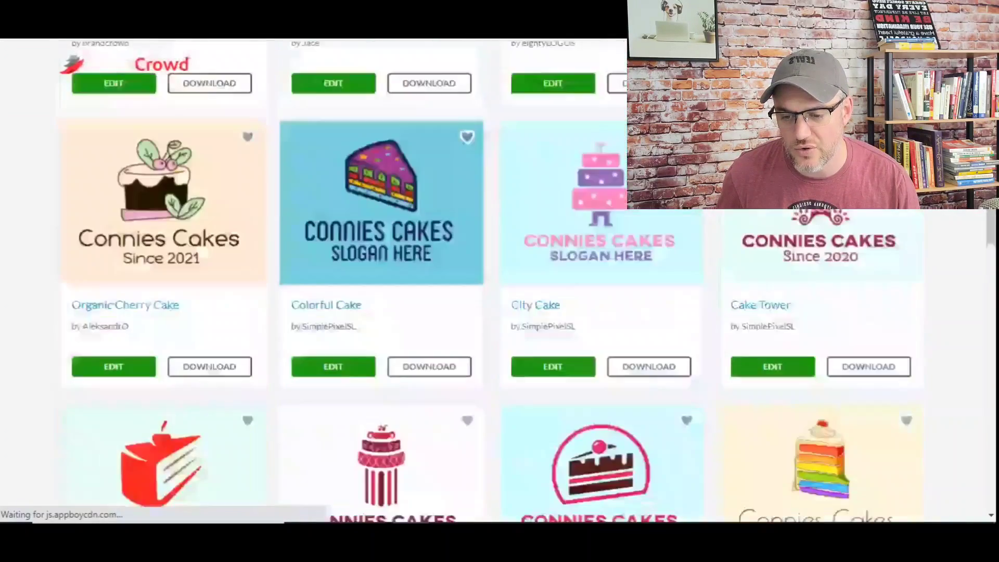
pyautogui.scroll(-18, 946, 257)
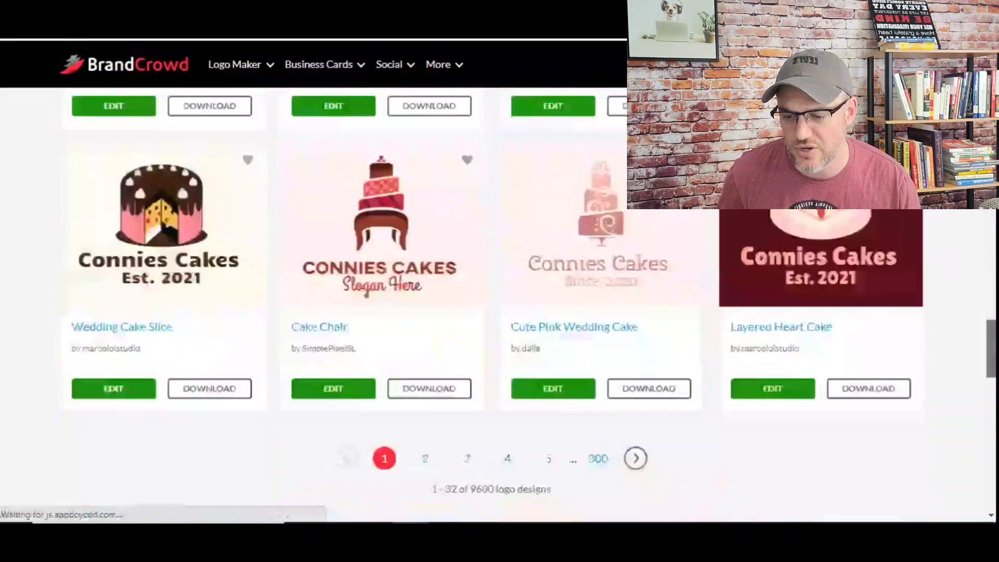
pyautogui.scroll(5, 555, 457)
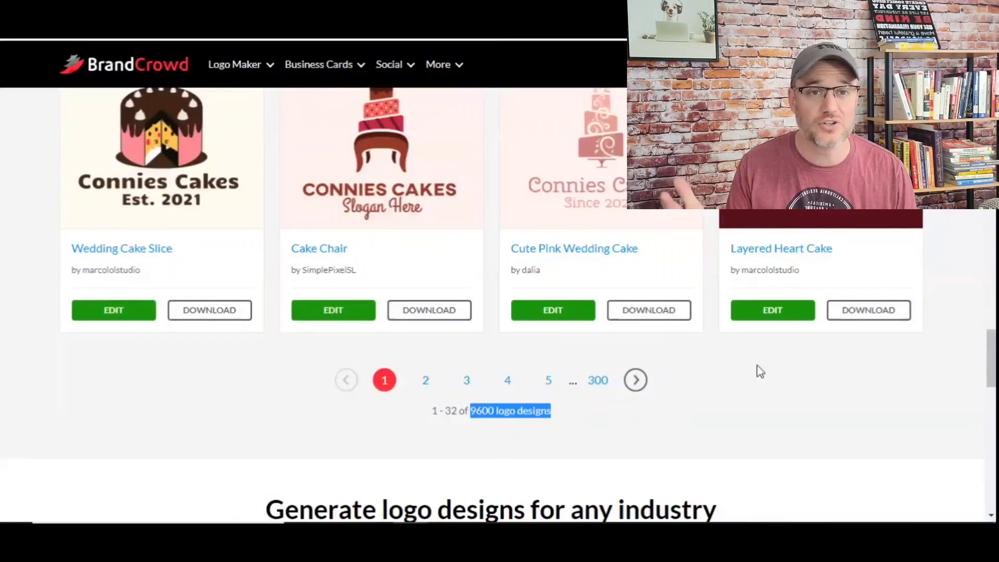
pyautogui.scroll(15, 913, 341)
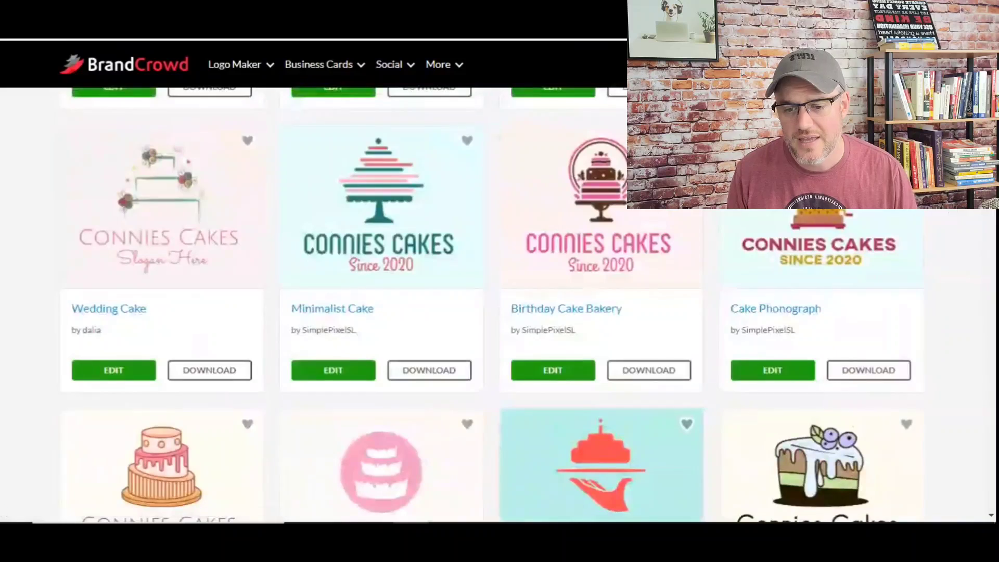
pyautogui.scroll(8, 490, 304)
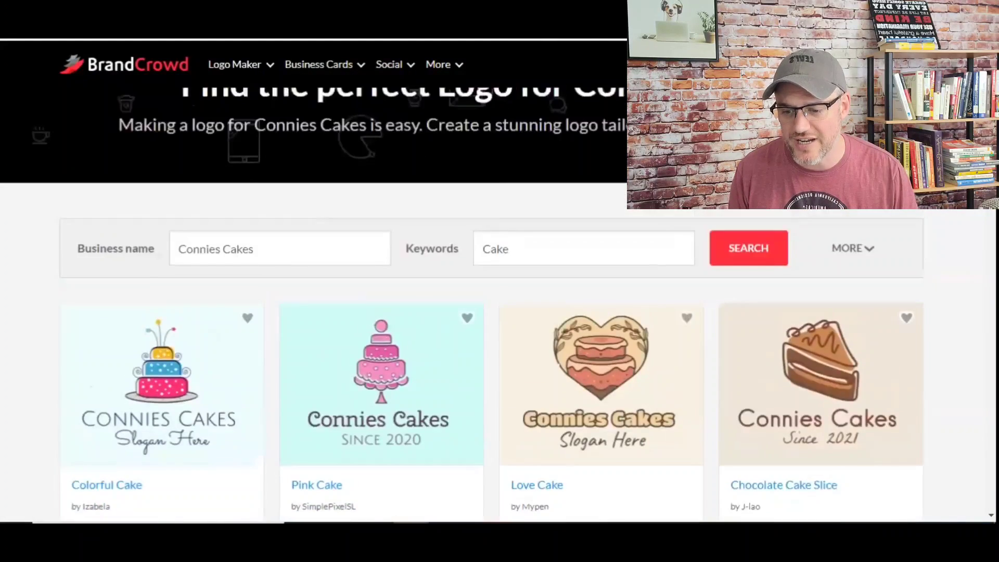
pyautogui.scroll(-3, 491, 304)
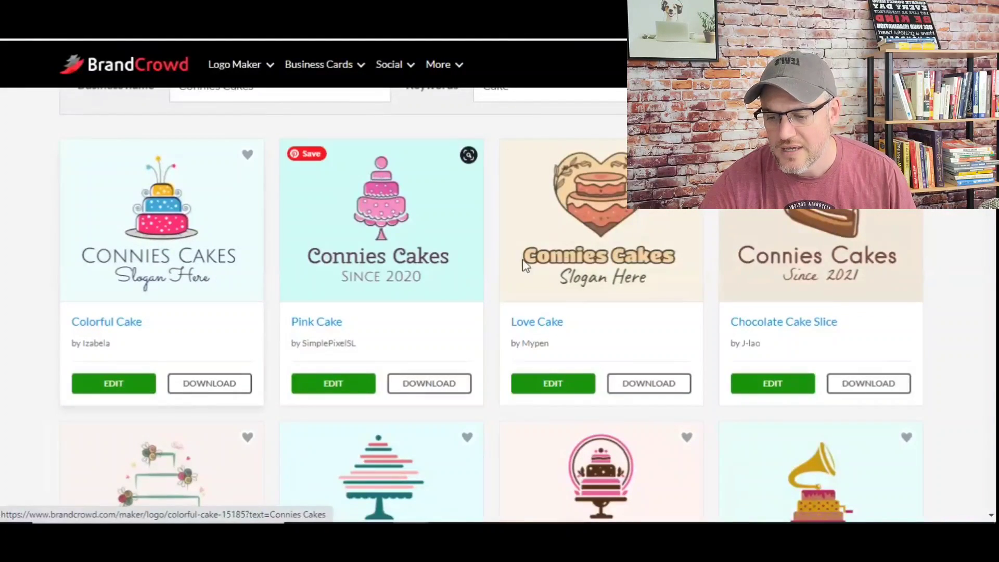
pyautogui.scroll(-3, 584, 274)
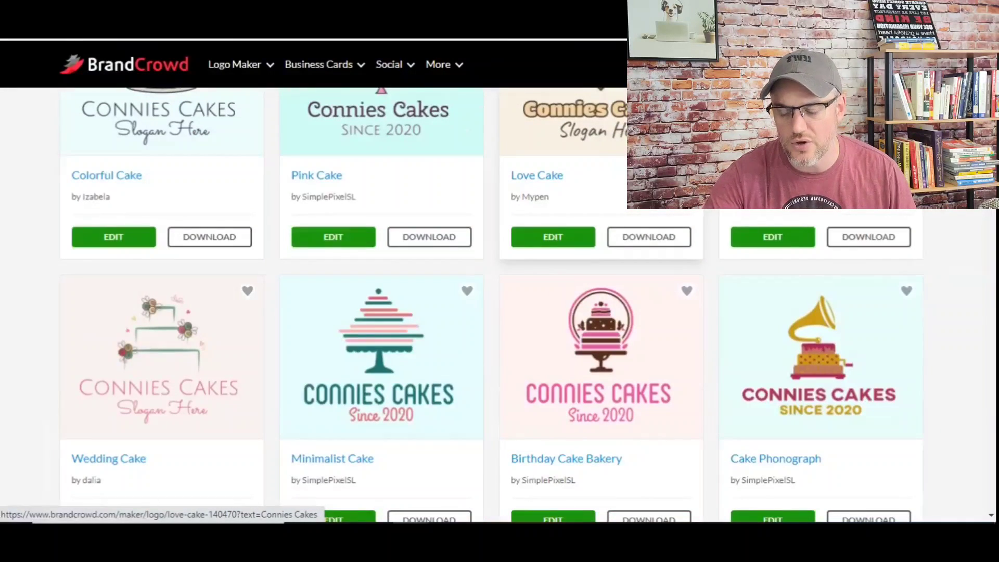
pyautogui.scroll(-3, 670, 269)
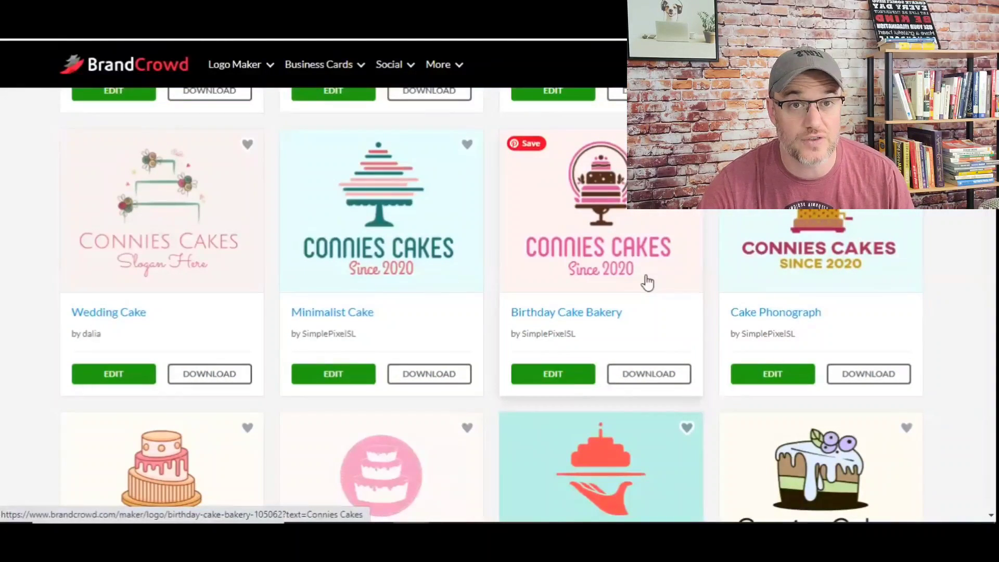
pyautogui.scroll(-7, 664, 306)
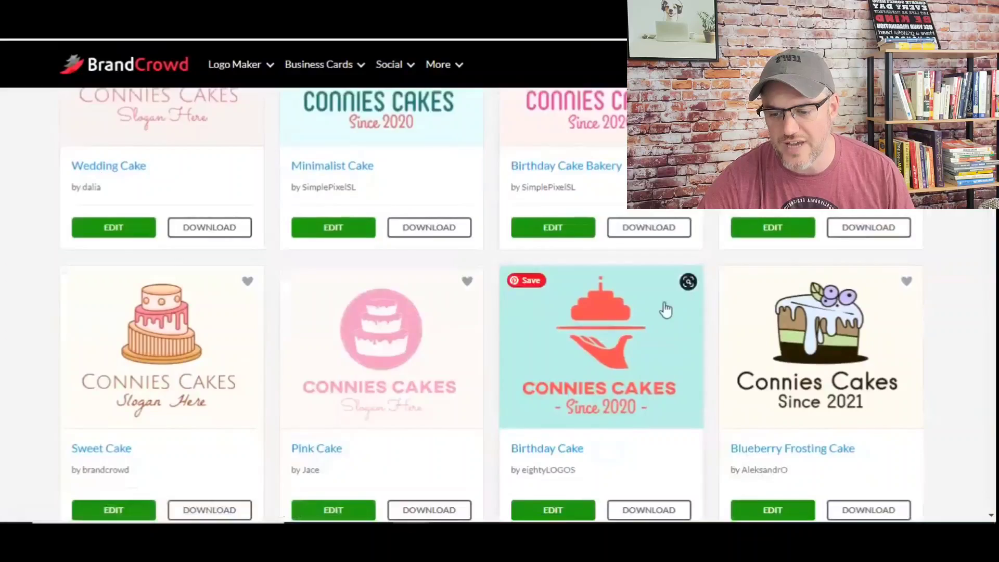
pyautogui.scroll(-3, 666, 306)
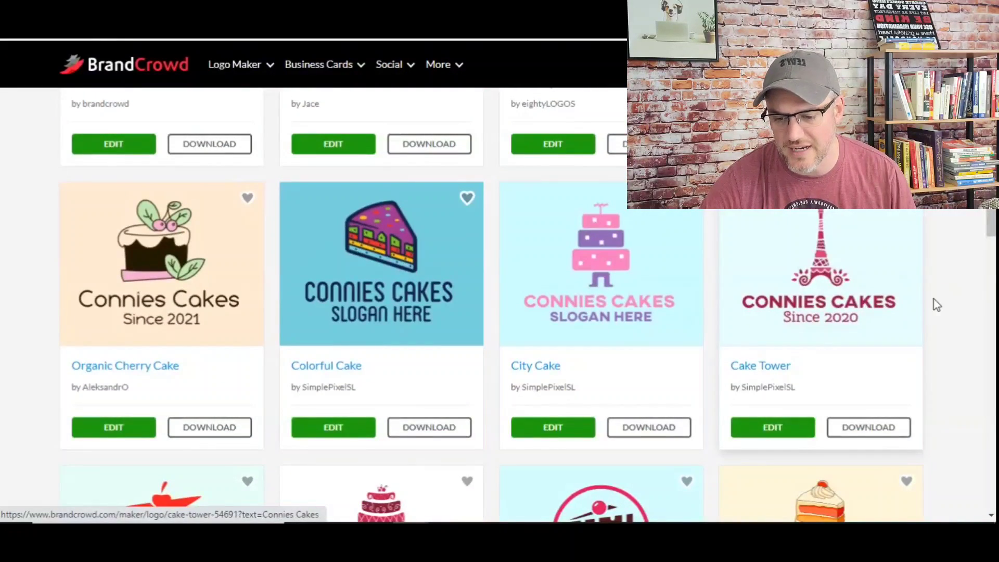
pyautogui.scroll(-3, 949, 284)
pyautogui.scroll(-7, 951, 284)
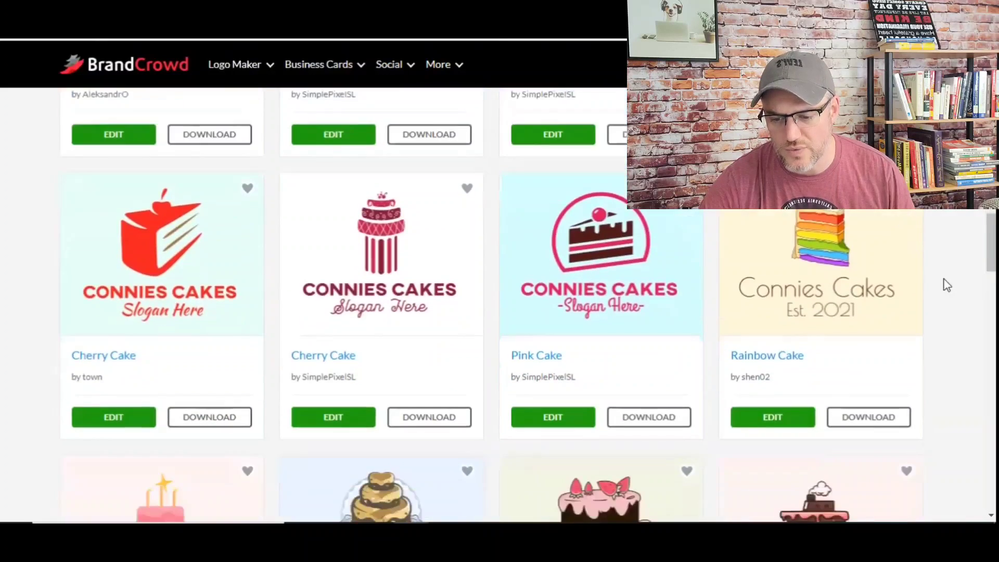
pyautogui.scroll(-1, 947, 285)
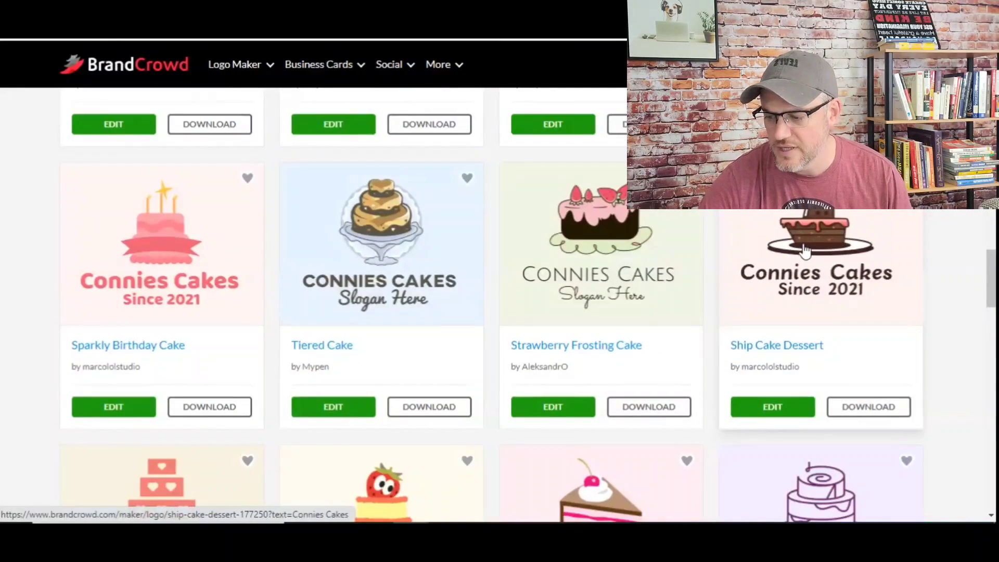
pyautogui.scroll(-3, 479, 292)
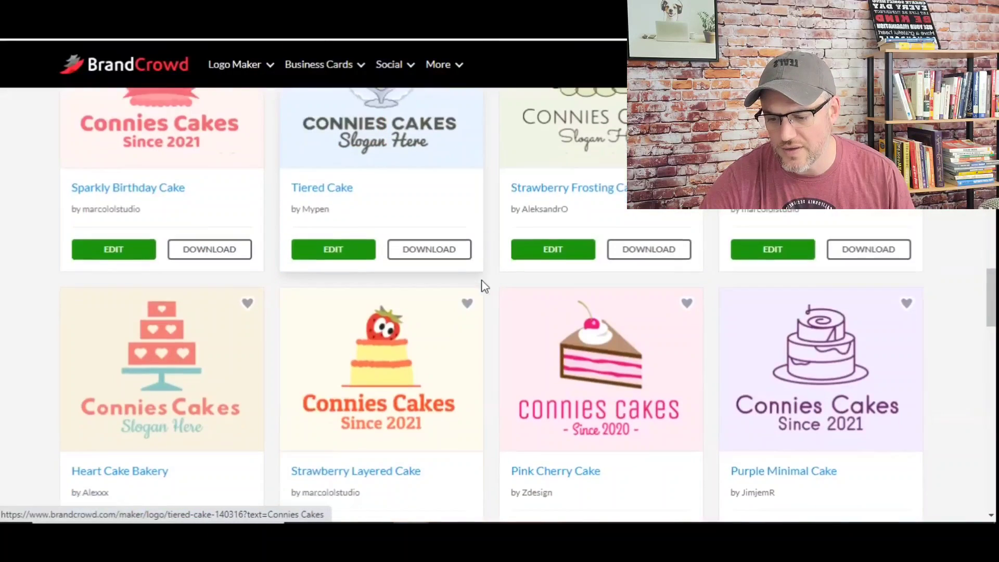
pyautogui.scroll(-1, 484, 285)
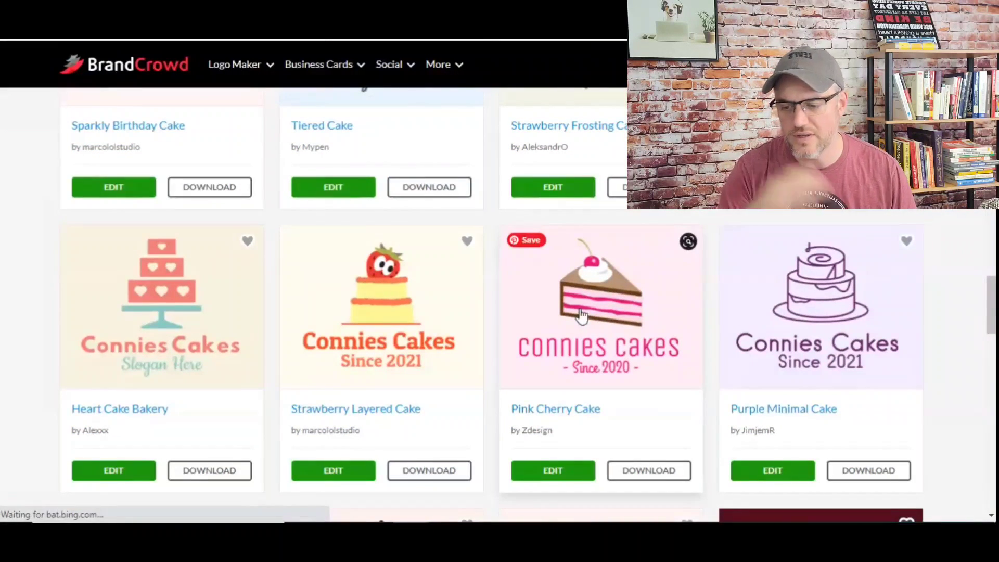
# Open the Pink Cherry Cake logo and select its cake slice, Connies Cakes name and Since 2020 tagline.
pyautogui.click(896, 247)
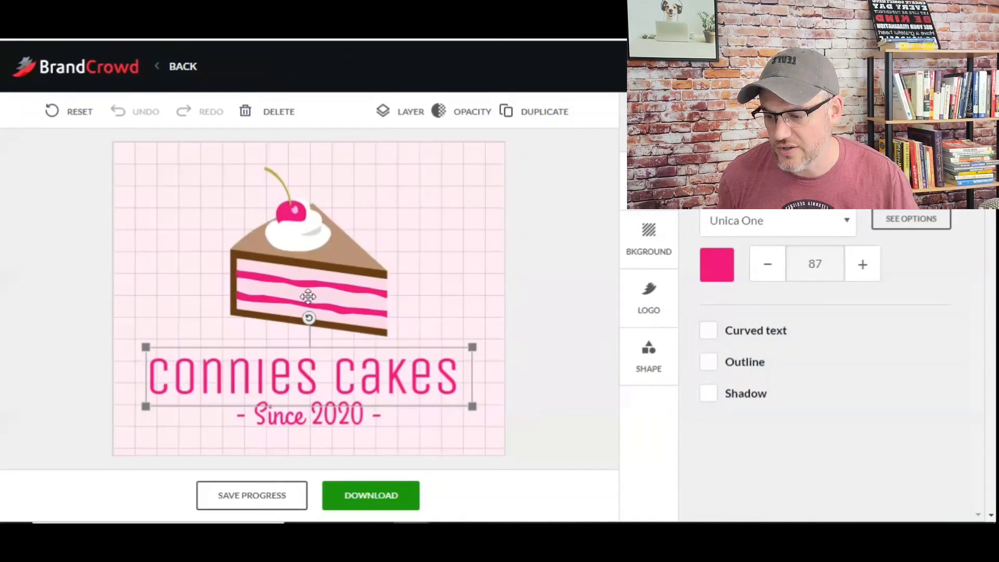
pyautogui.click(318, 257)
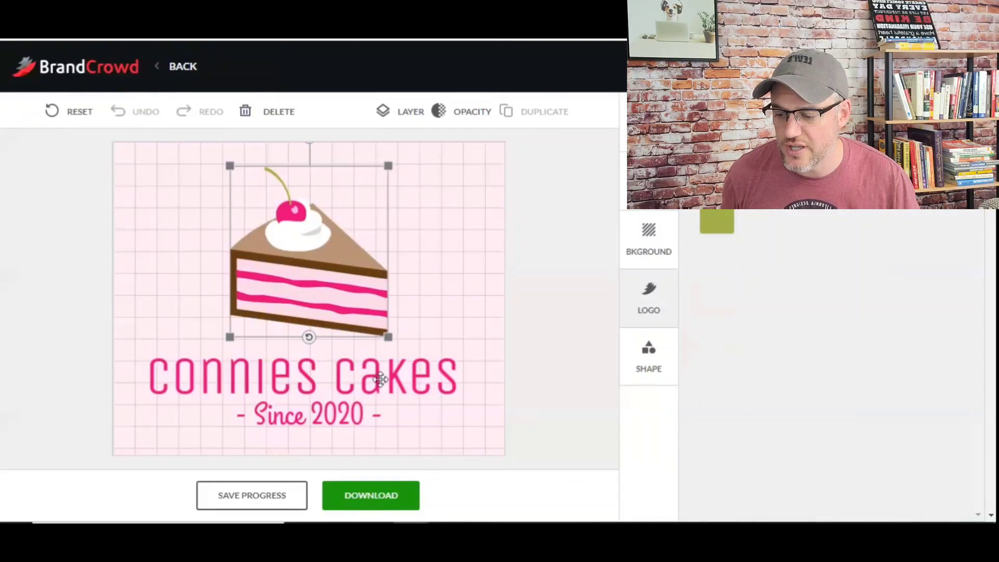
pyautogui.click(380, 375)
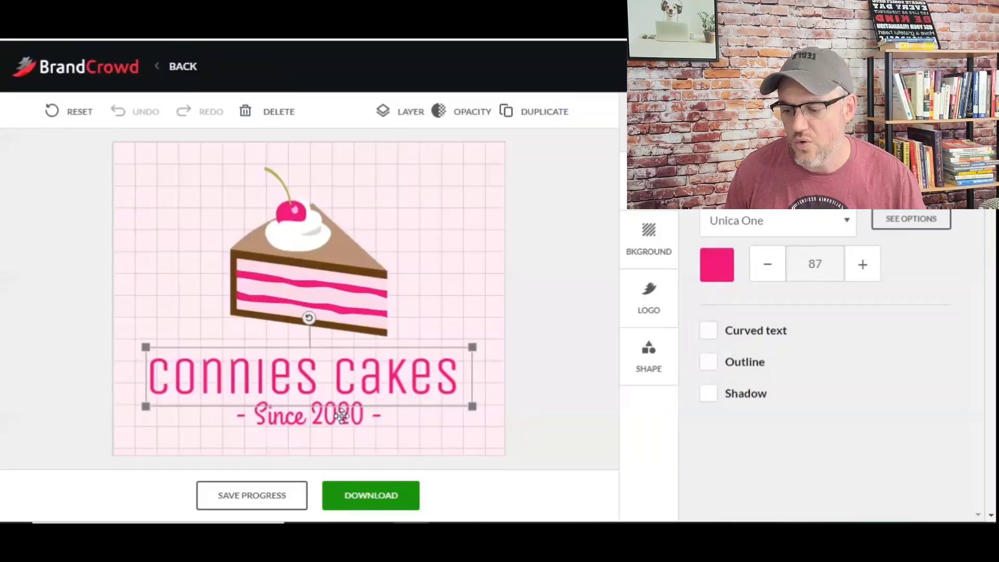
pyautogui.click(341, 413)
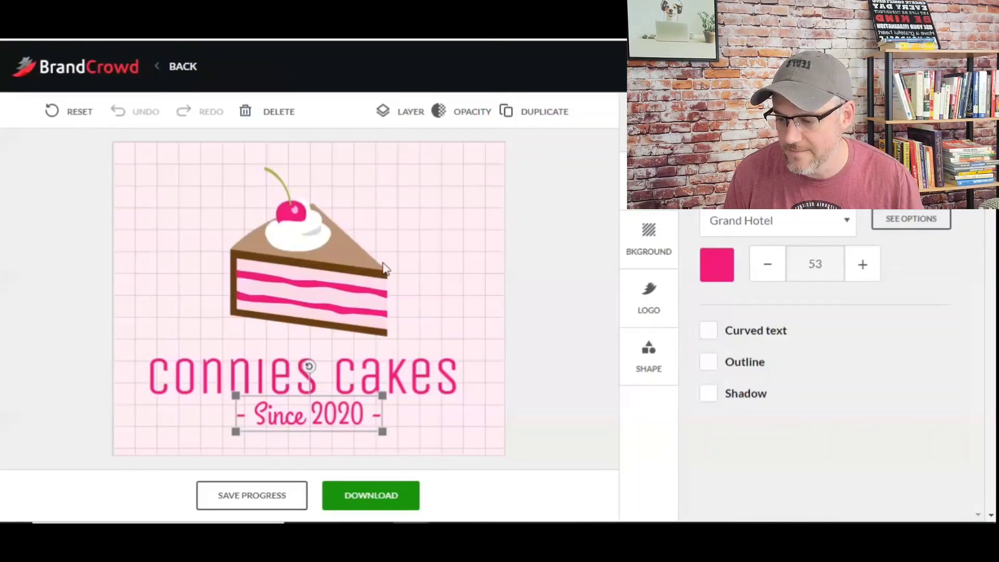
pyautogui.click(277, 263)
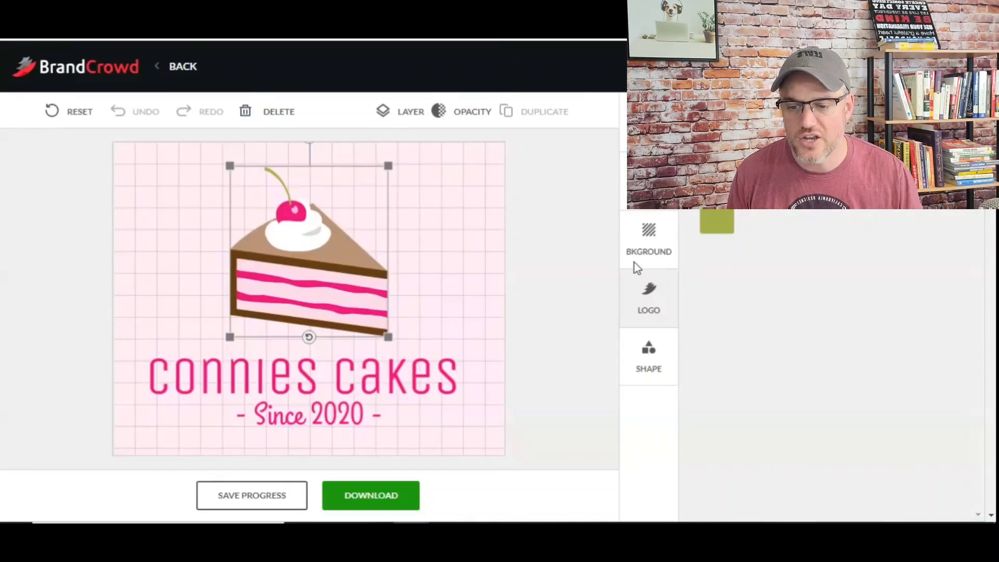
# Try orange, light blue and purple on the cake stripes and cherry, settling on a pink gradient.
pyautogui.click(867, 187)
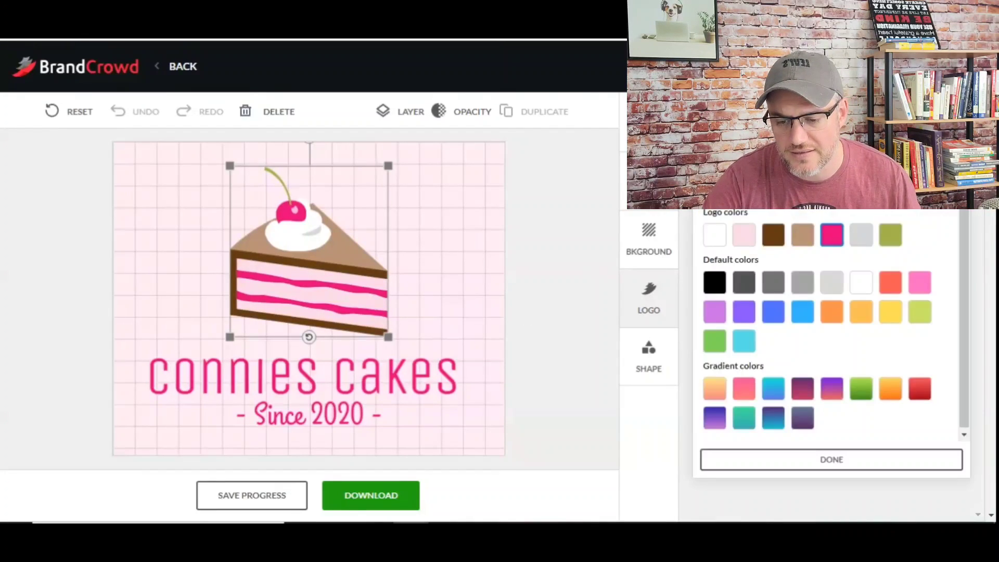
pyautogui.click(834, 316)
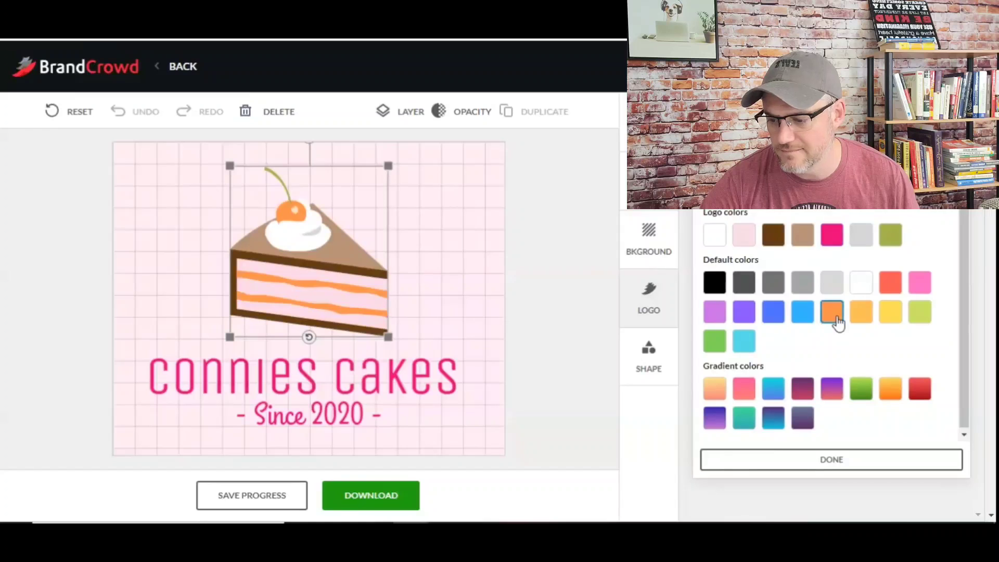
pyautogui.click(799, 319)
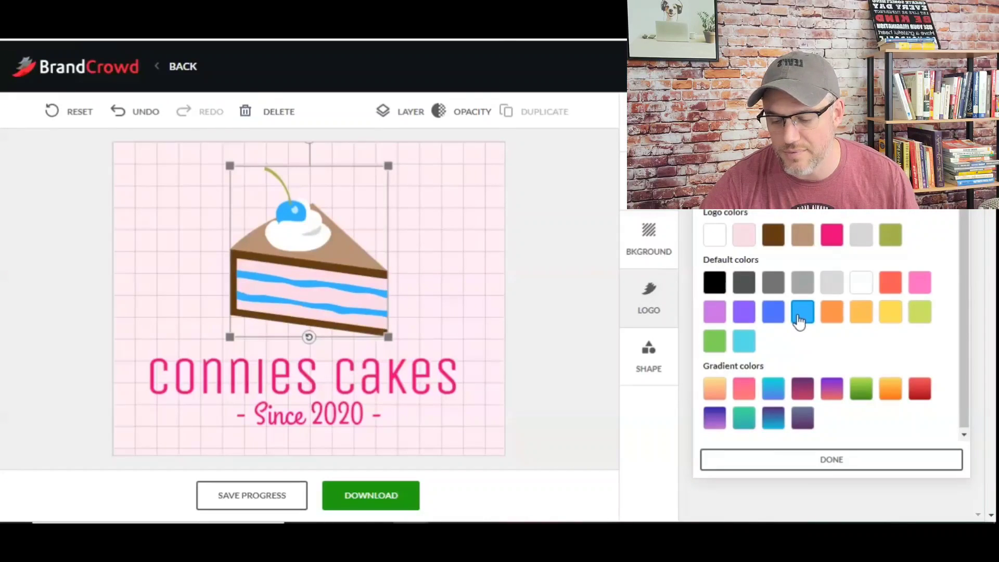
pyautogui.click(717, 313)
pyautogui.click(745, 391)
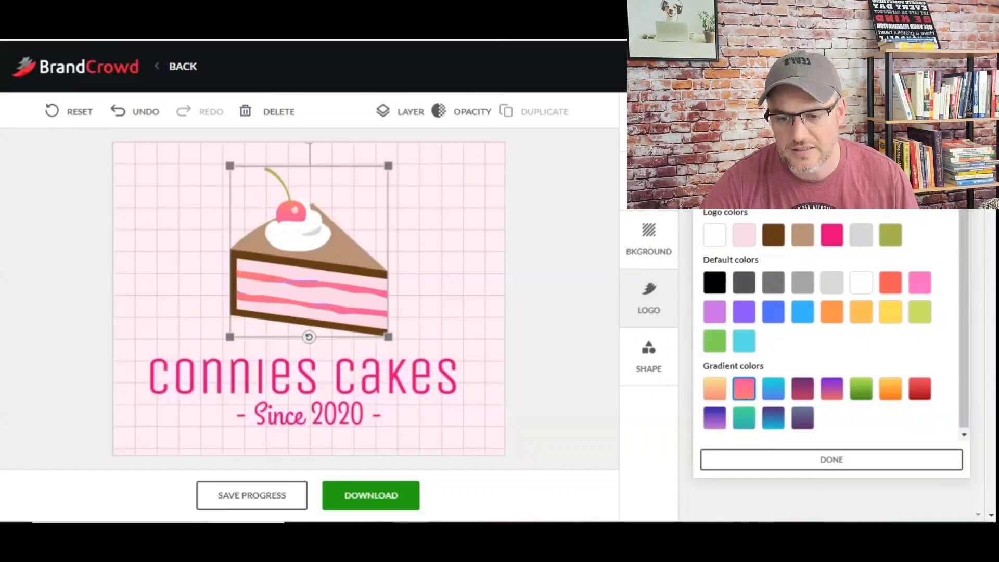
pyautogui.click(861, 463)
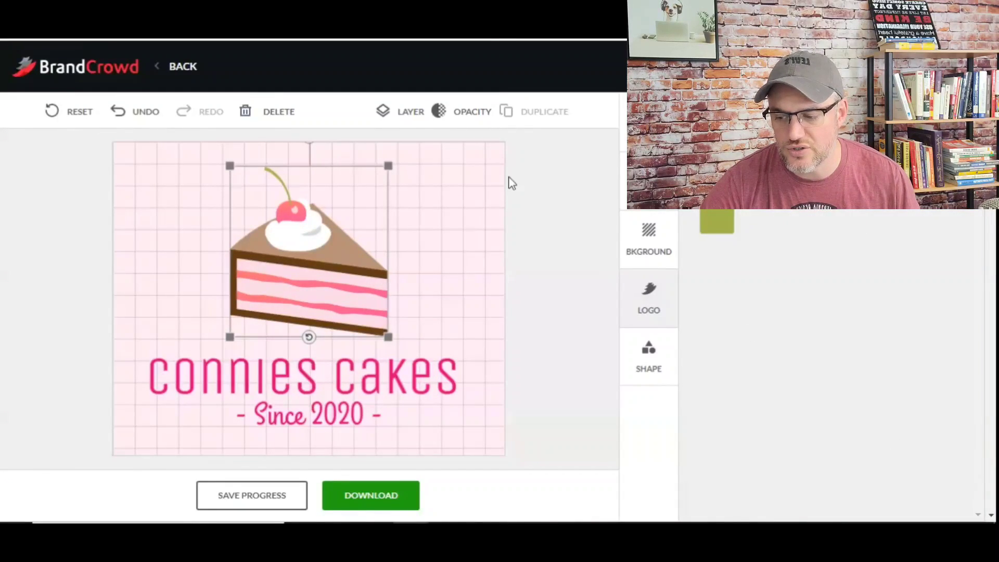
# Make the cake slice's frosting blue after trying olive green, light grey and white.
pyautogui.click(717, 221)
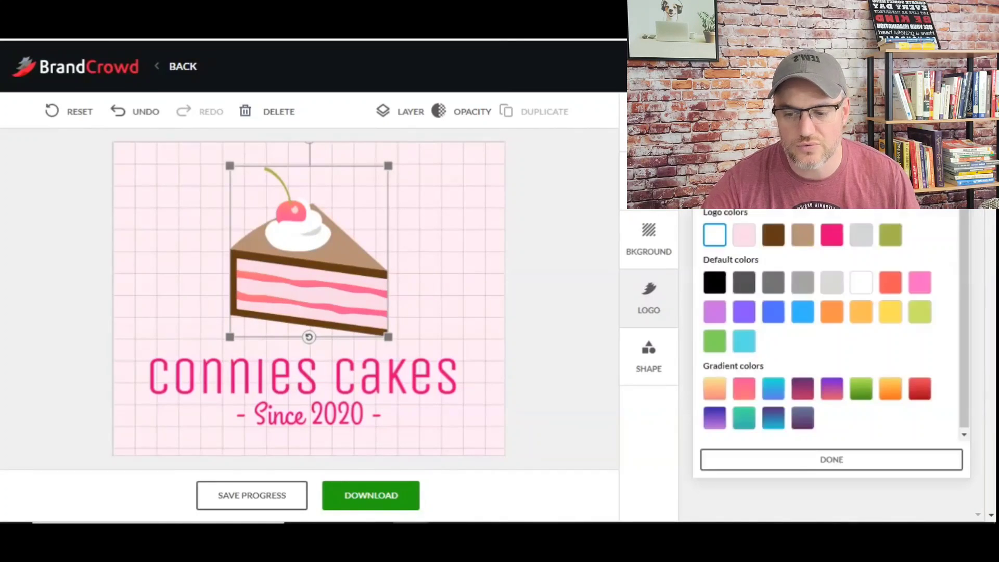
pyautogui.click(889, 238)
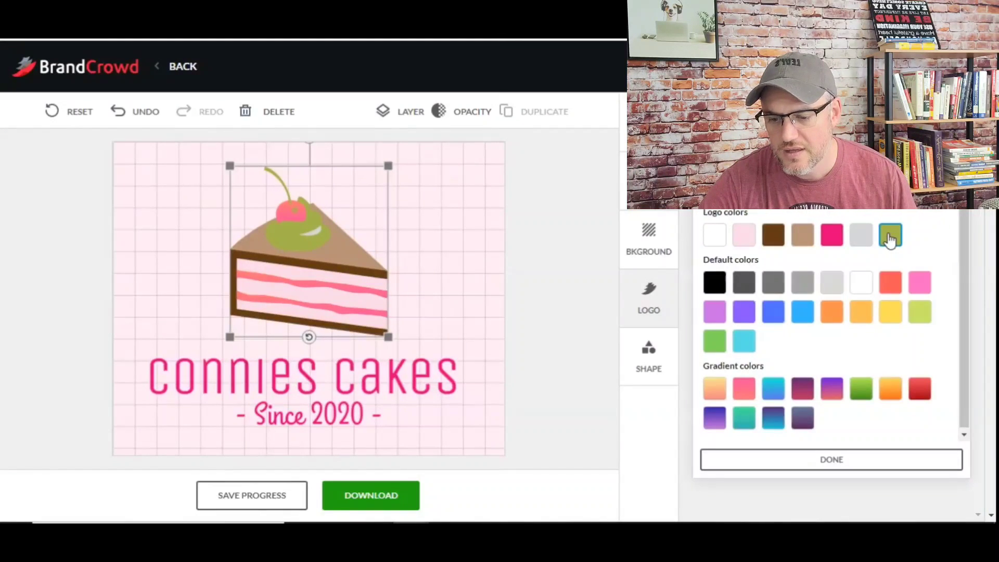
pyautogui.click(860, 241)
pyautogui.click(834, 287)
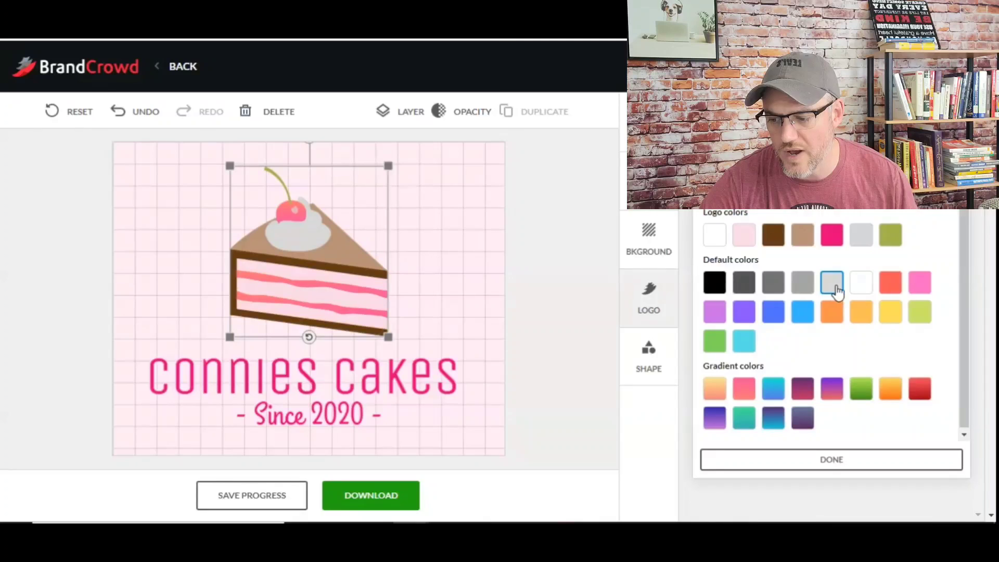
pyautogui.click(858, 285)
pyautogui.click(809, 325)
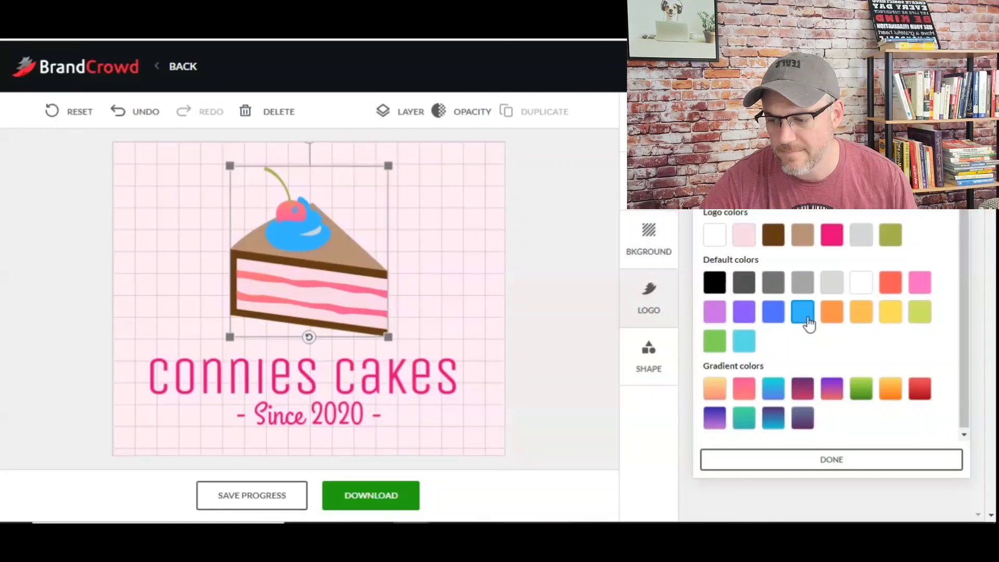
pyautogui.click(859, 466)
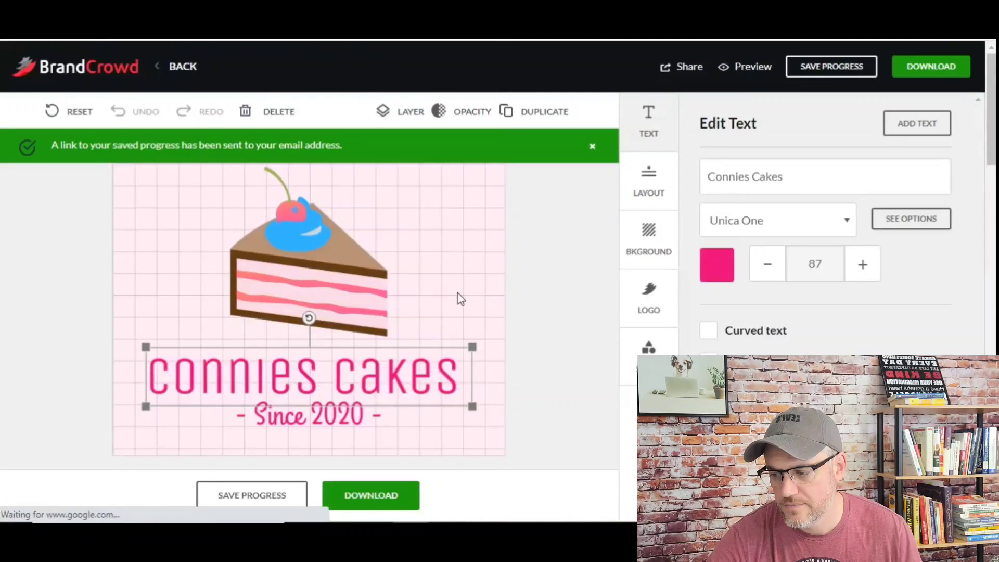
# Replace the name 'Connies Cakes' with 'Roberts Bakery', correcting the mistyped ending.
pyautogui.click(399, 369)
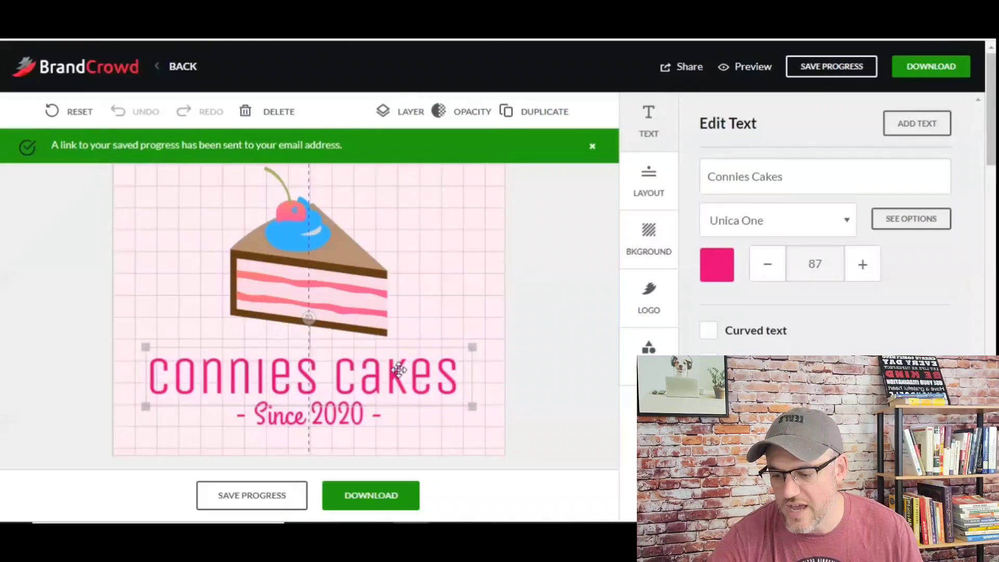
pyautogui.click(795, 171)
pyautogui.moveTo(774, 176); pyautogui.dragTo(697, 185)
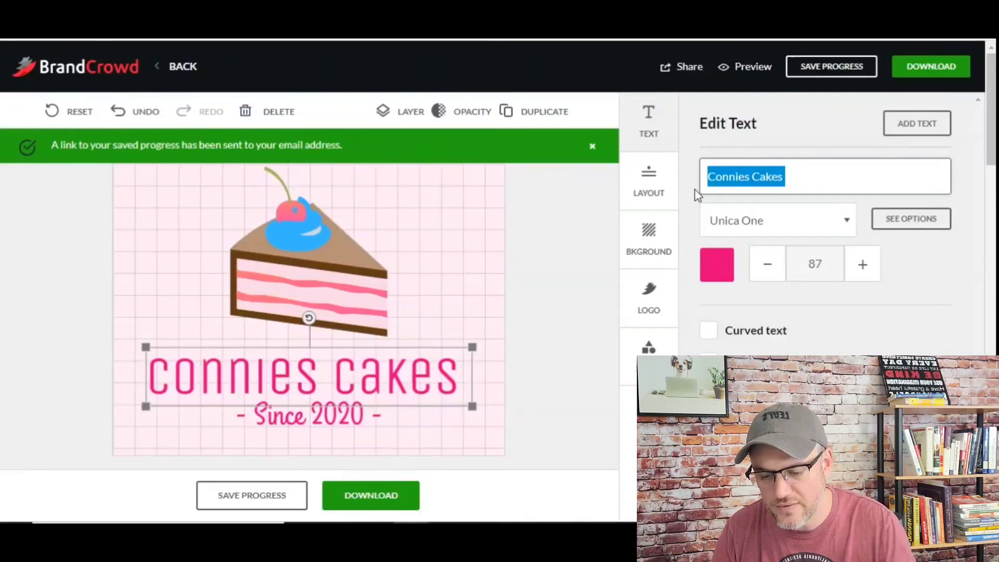
pyautogui.write('Roberts balery')
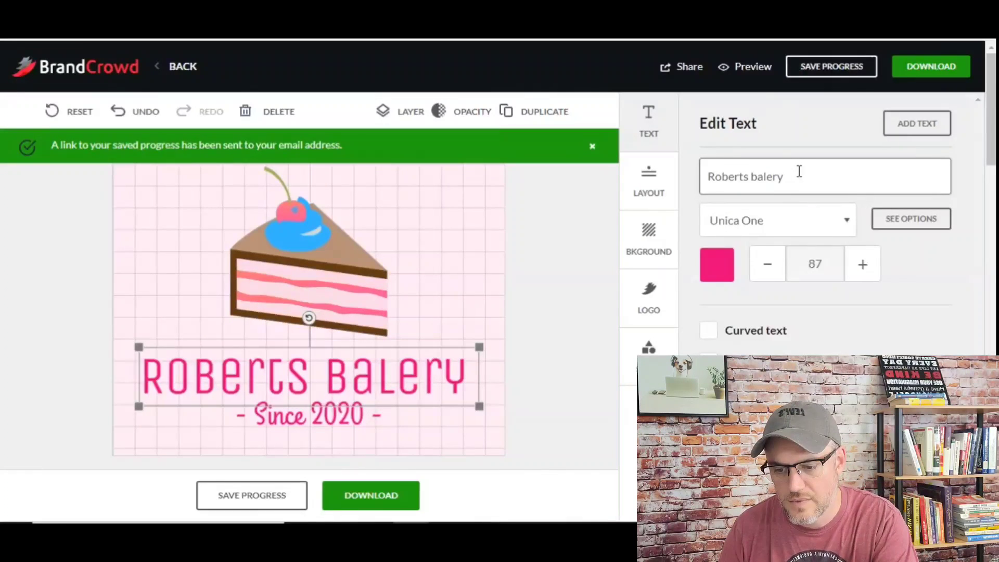
pyautogui.press('BackSpace')
pyautogui.press('BackSpace')
pyautogui.press('BackSpace')
pyautogui.press('BackSpace')
pyautogui.press('BackSpace')
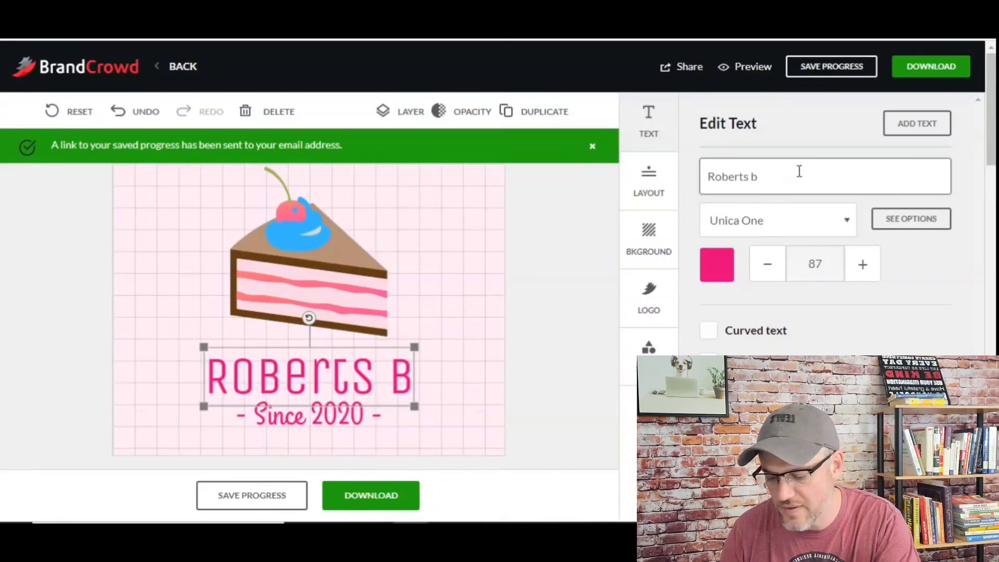
pyautogui.press('BackSpace')
pyautogui.write('B')
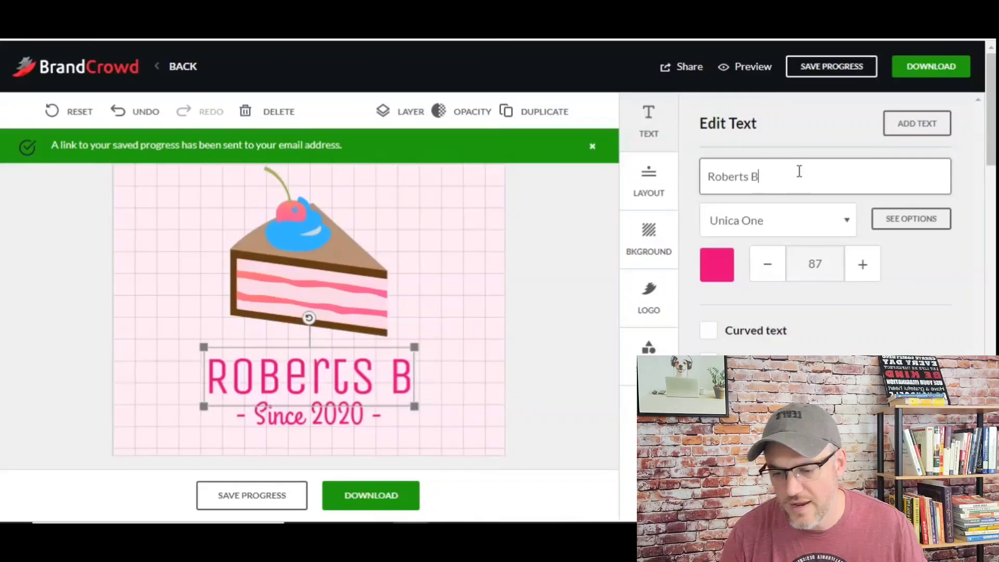
pyautogui.write('akery')
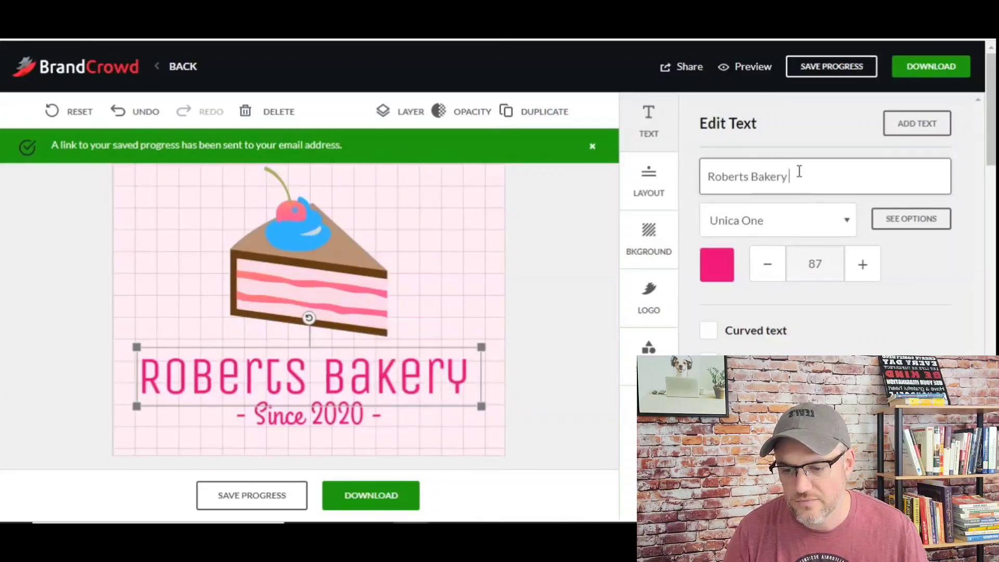
pyautogui.click(777, 228)
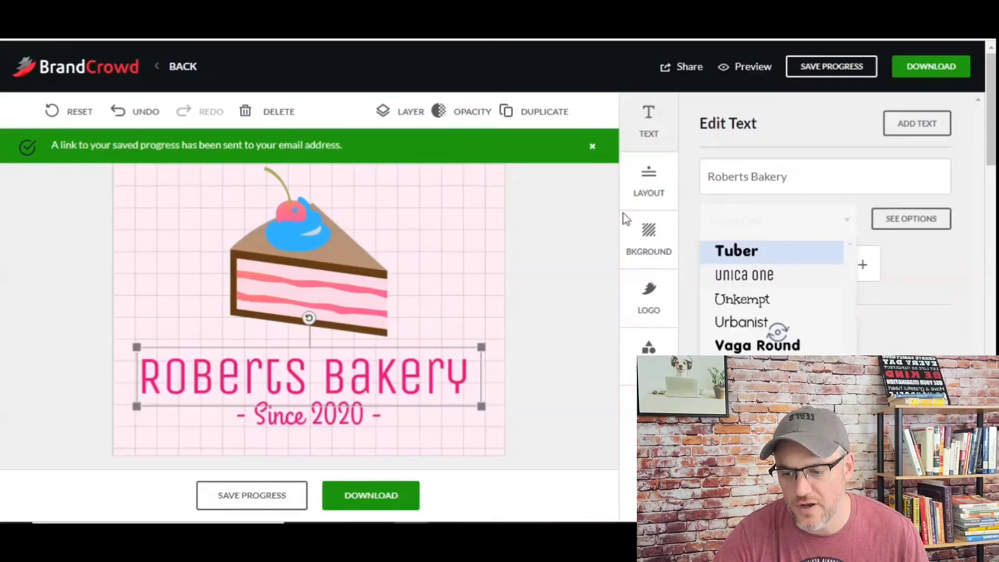
# Dismiss the saved-progress notice and set the name in the Vaga Round font.
pyautogui.click(596, 151)
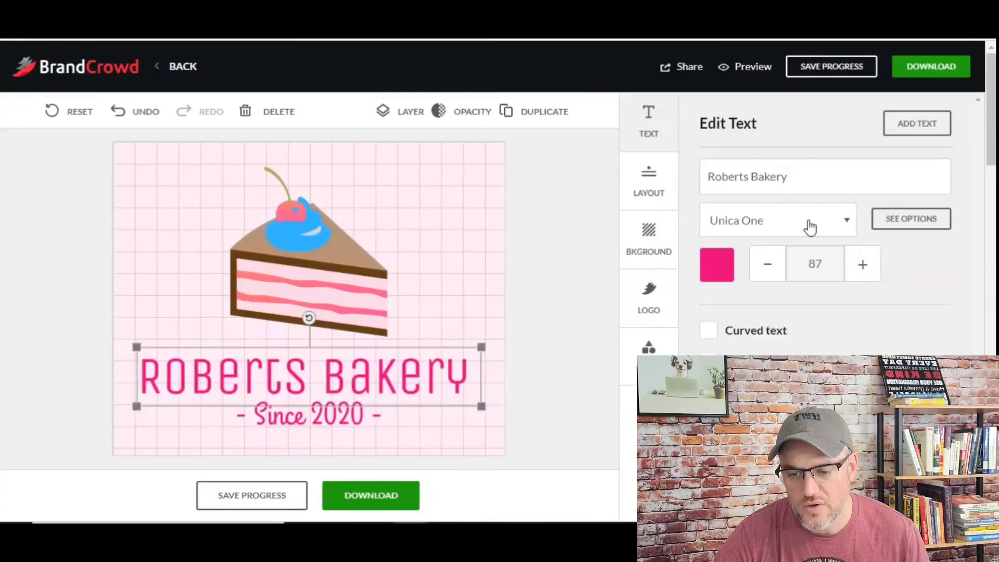
pyautogui.click(837, 225)
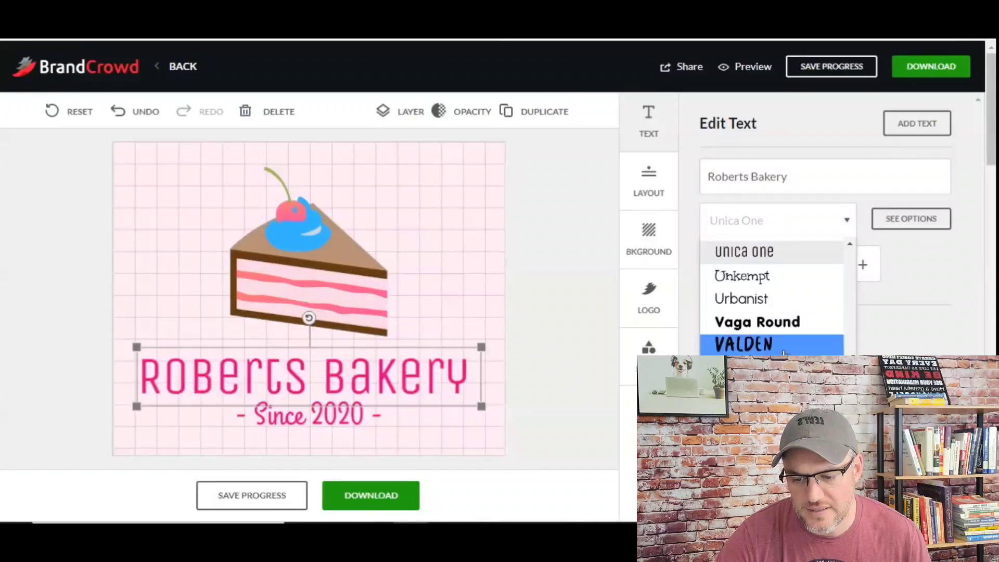
pyautogui.click(777, 326)
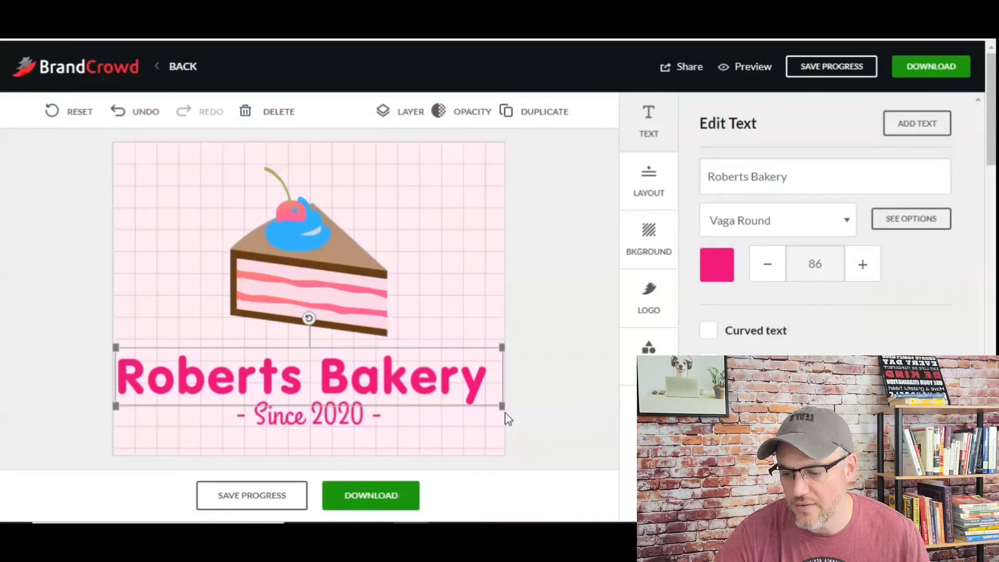
# Shrink Roberts Bakery to size 52 and centre it above the tagline.
pyautogui.moveTo(502, 406); pyautogui.dragTo(442, 382)
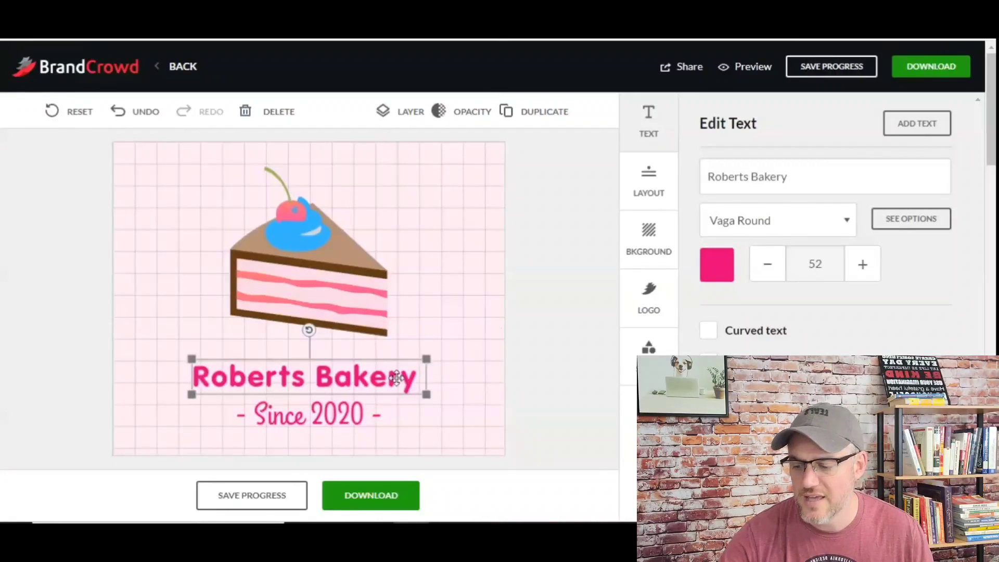
pyautogui.moveTo(381, 378); pyautogui.dragTo(397, 356)
pyautogui.moveTo(374, 364)
pyautogui.mouseDown()
pyautogui.moveTo(373, 340)
pyautogui.moveTo(398, 349)
pyautogui.moveTo(378, 363)
pyautogui.mouseUp()
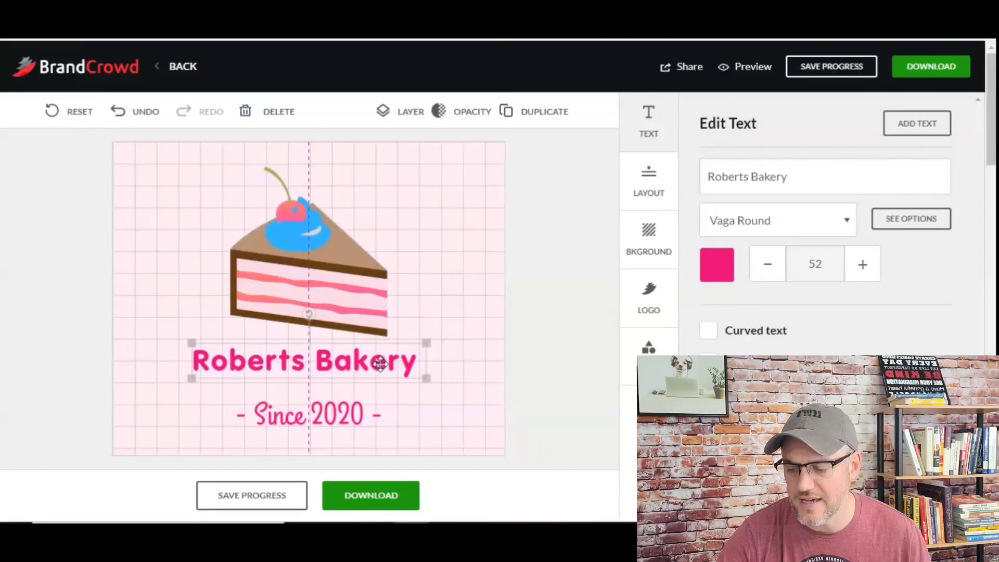
# Change the tagline to 'Best Bakery in L.A.' in the Graduate font.
pyautogui.click(308, 416)
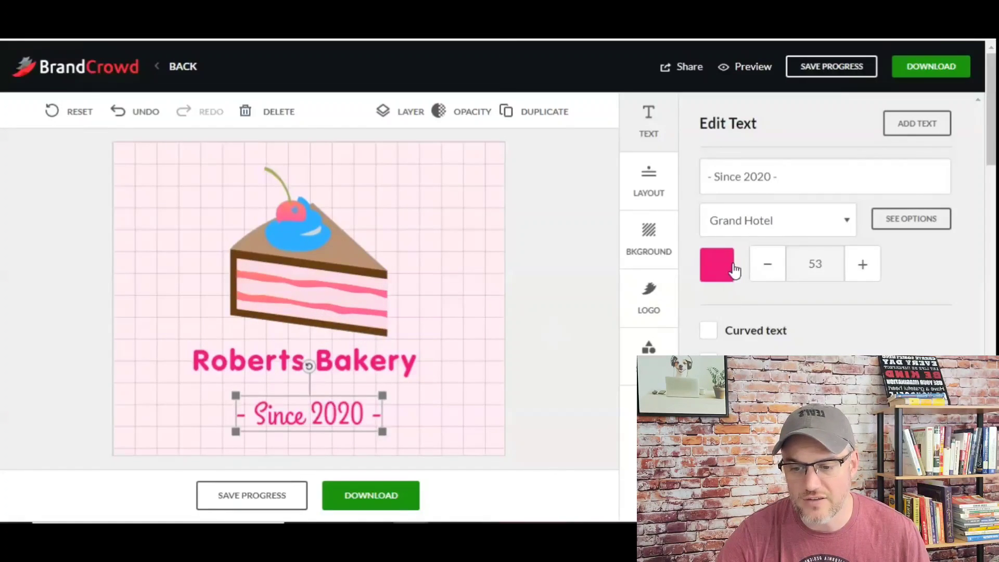
pyautogui.tripleClick(780, 176)
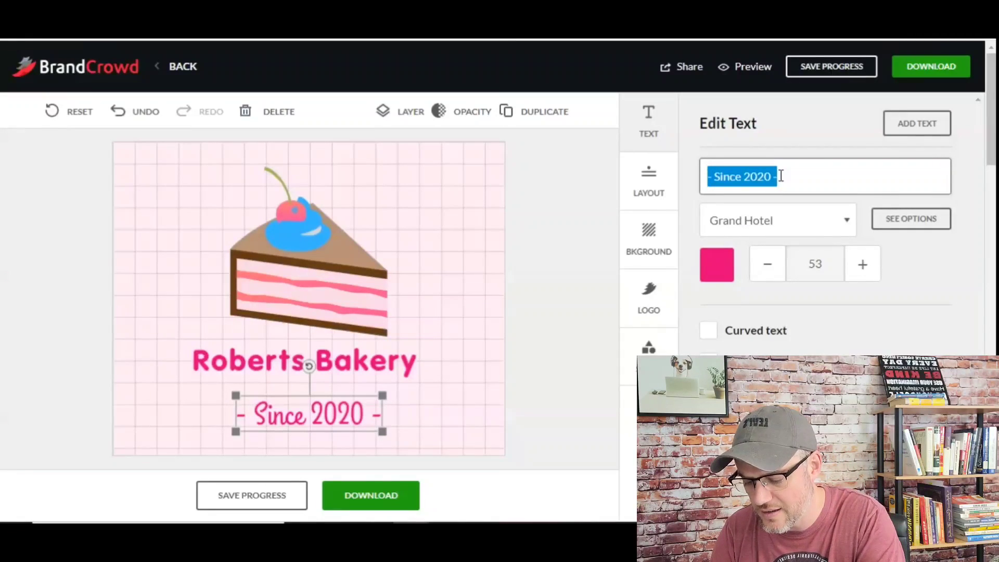
pyautogui.write('Best Bakery in L.A.')
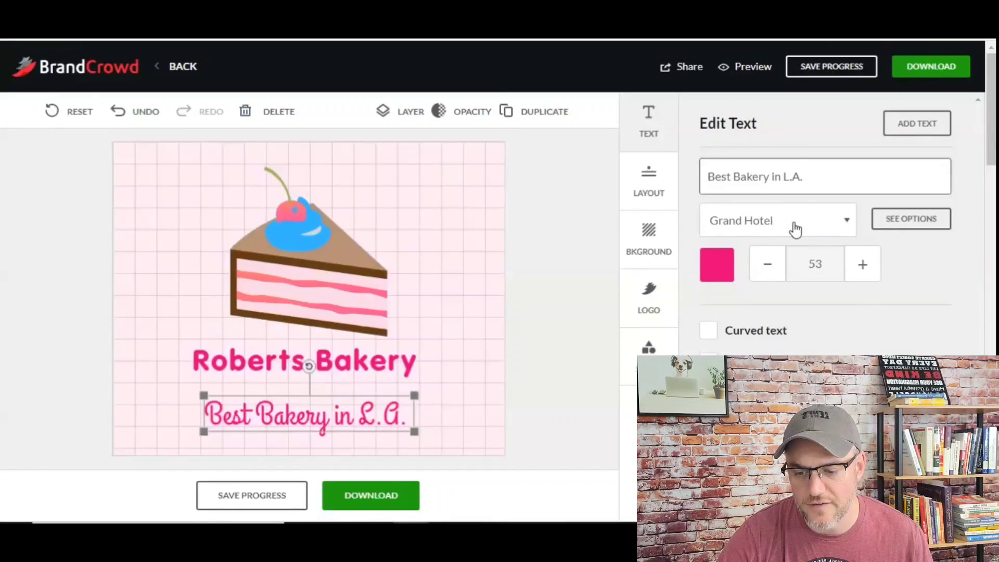
pyautogui.click(794, 228)
pyautogui.scroll(1, 800, 260)
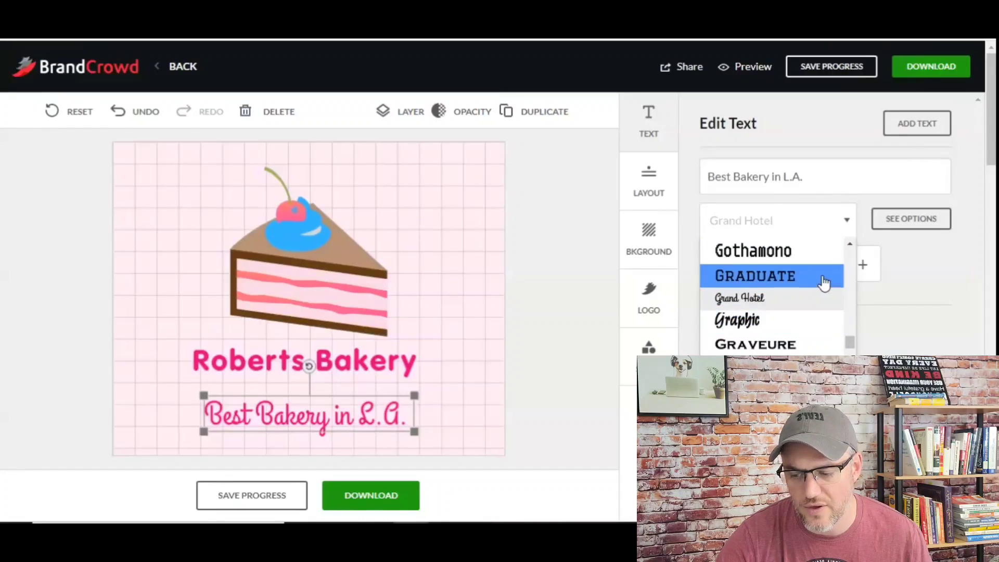
pyautogui.click(824, 281)
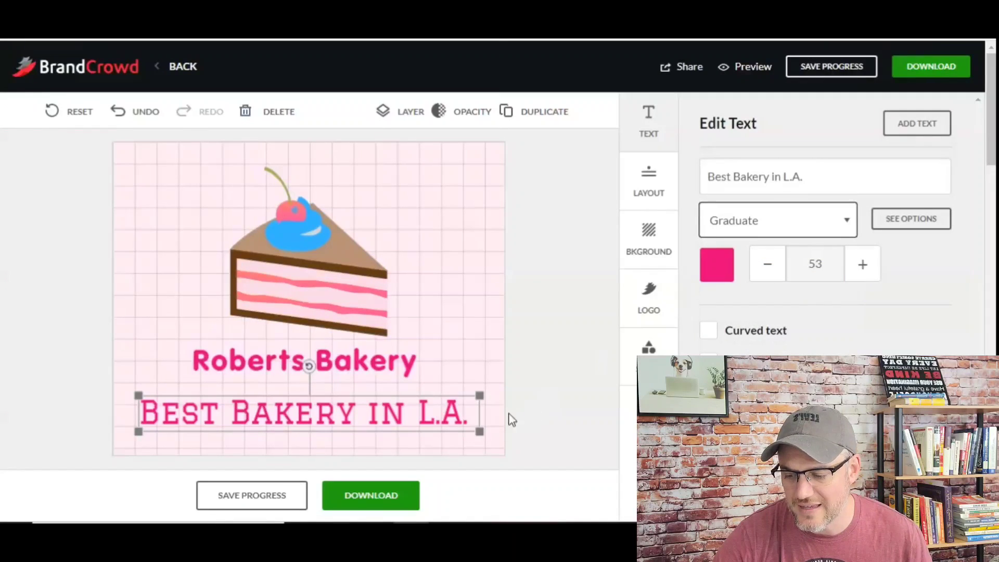
pyautogui.click(384, 364)
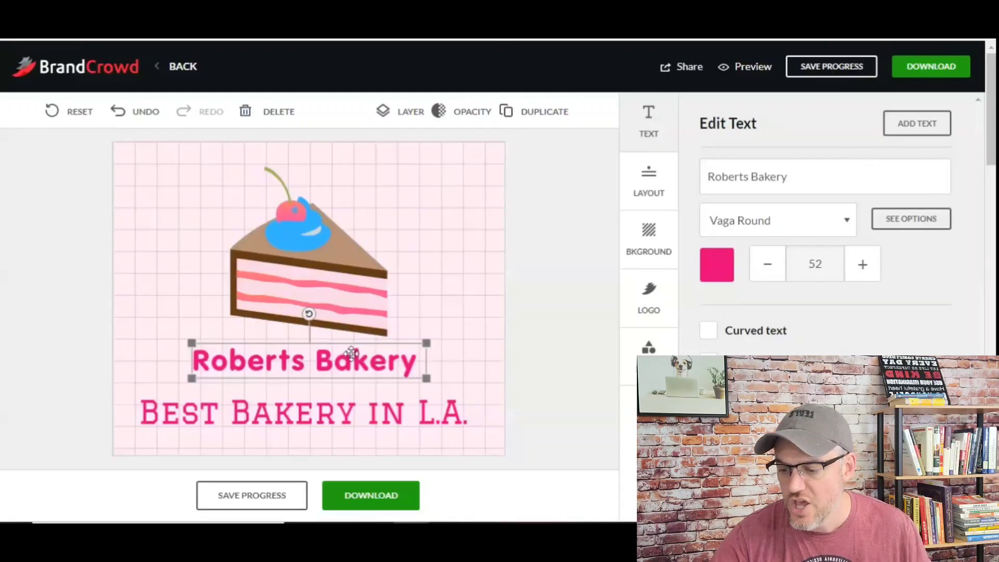
# Enlarge Roberts Bakery, shrink the tagline to size 27 beneath it, and proceed to download.
pyautogui.moveTo(428, 343); pyautogui.dragTo(446, 339)
pyautogui.click(418, 424)
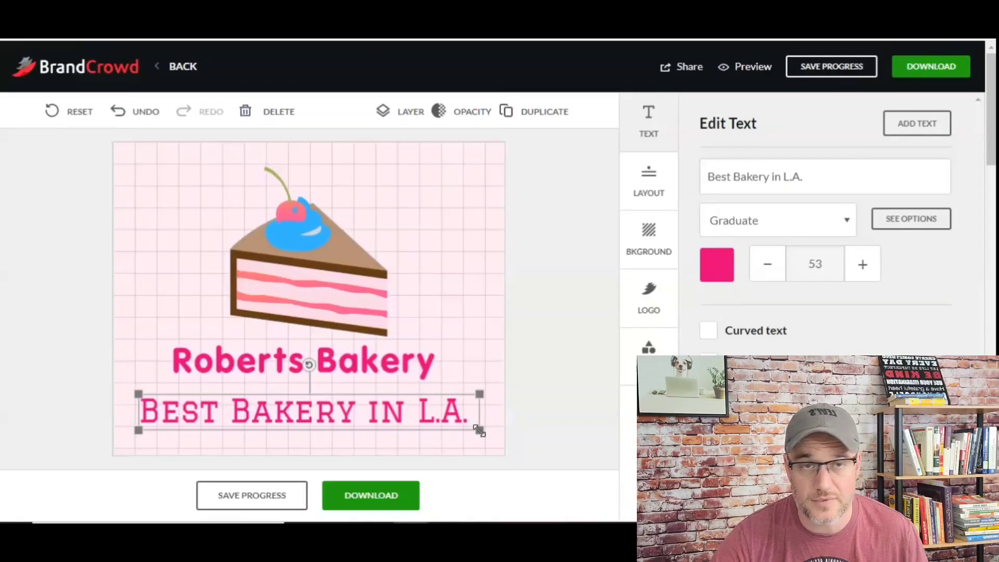
pyautogui.moveTo(479, 432)
pyautogui.mouseDown()
pyautogui.moveTo(359, 419)
pyautogui.moveTo(396, 411)
pyautogui.moveTo(539, 446)
pyautogui.moveTo(488, 431)
pyautogui.mouseUp()
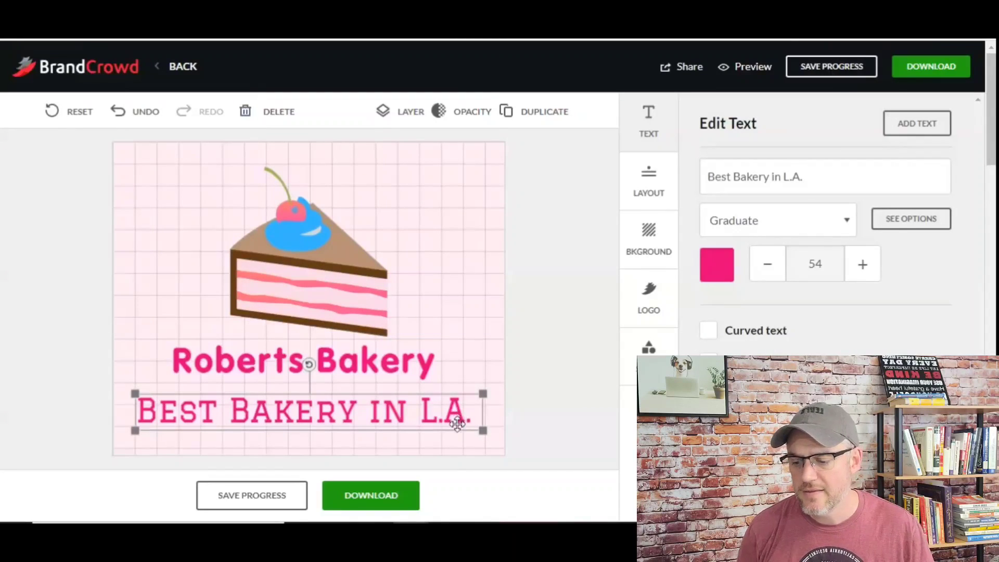
pyautogui.moveTo(481, 435); pyautogui.dragTo(369, 390)
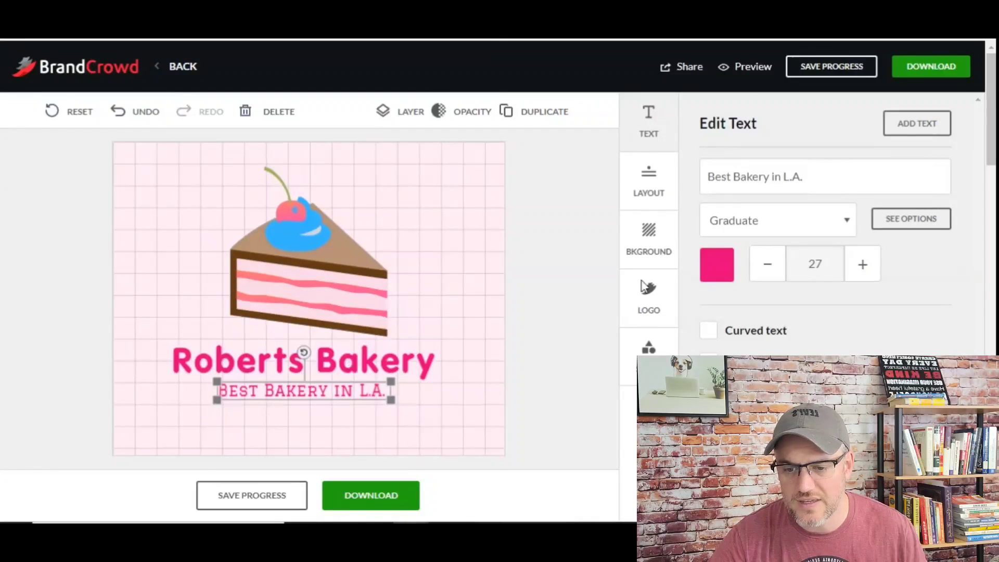
pyautogui.click(932, 72)
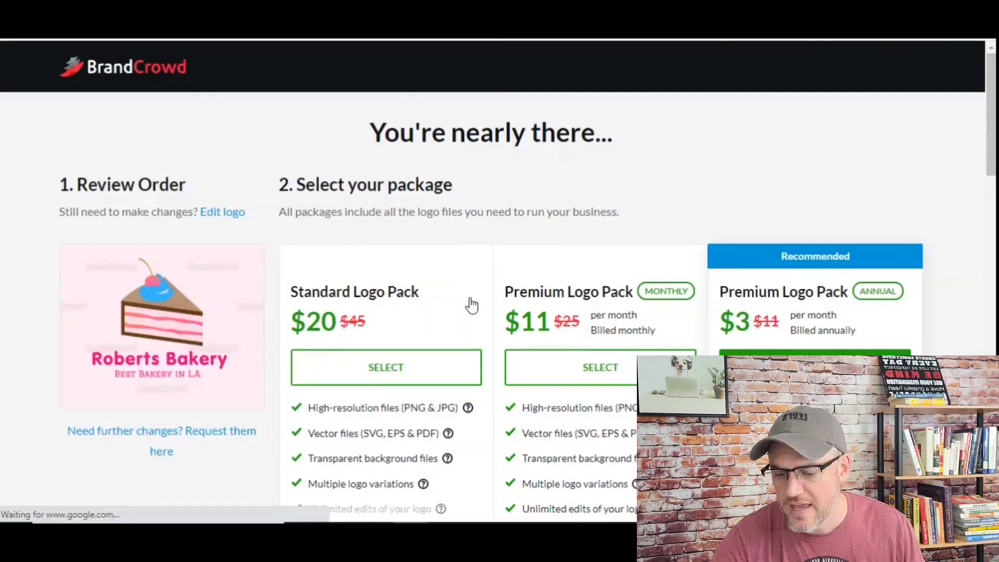
# Scroll the checkout page to the $20 Standard Logo Pack and check what its vector files include.
pyautogui.scroll(-1, 470, 303)
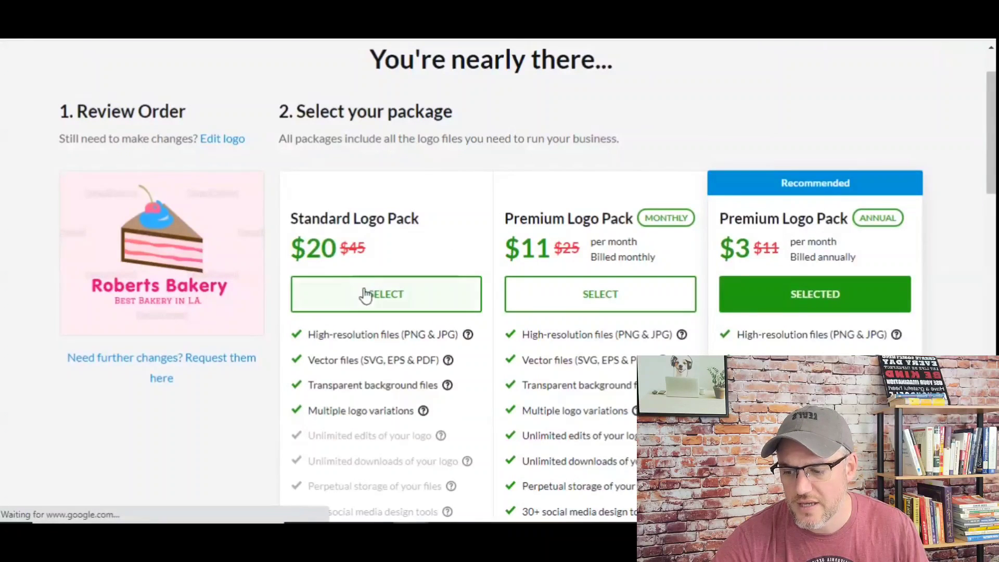
pyautogui.moveTo(314, 364)
pyautogui.mouseDown()
pyautogui.moveTo(453, 364)
pyautogui.moveTo(314, 364)
pyautogui.mouseUp()
pyautogui.moveTo(448, 360)
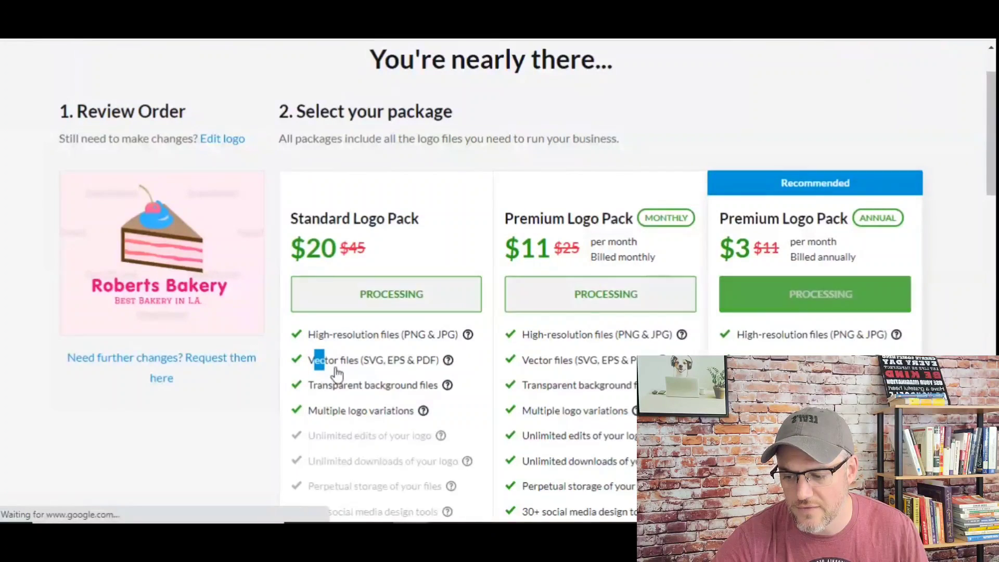